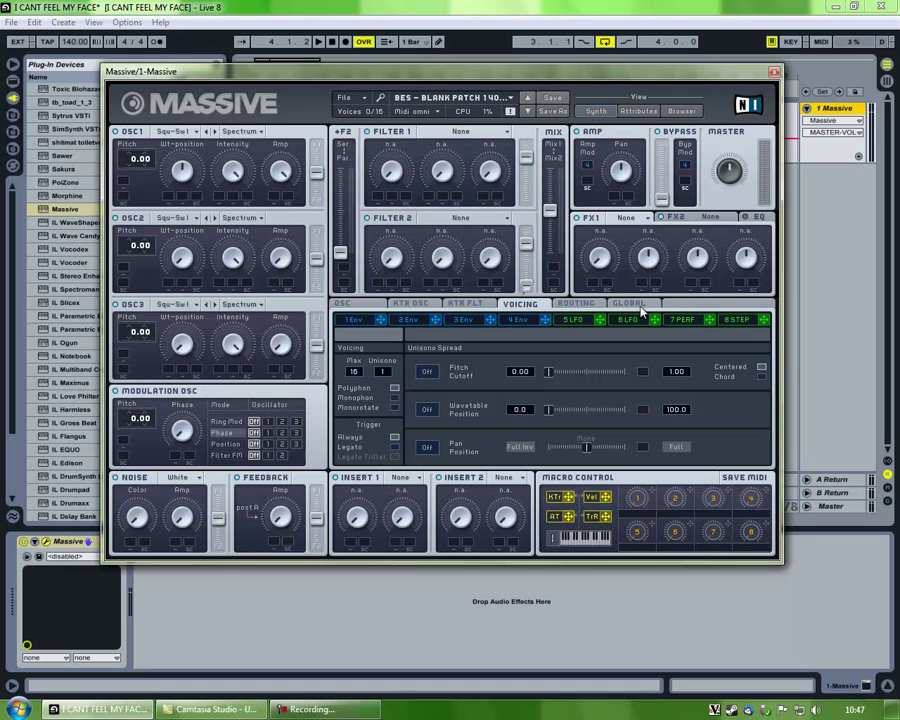
- Modulate Filter 1's cutoff with LFO 5 and set Filter 1 to the Daft type
{"action": "left_click", "coordinate": [607, 305]}
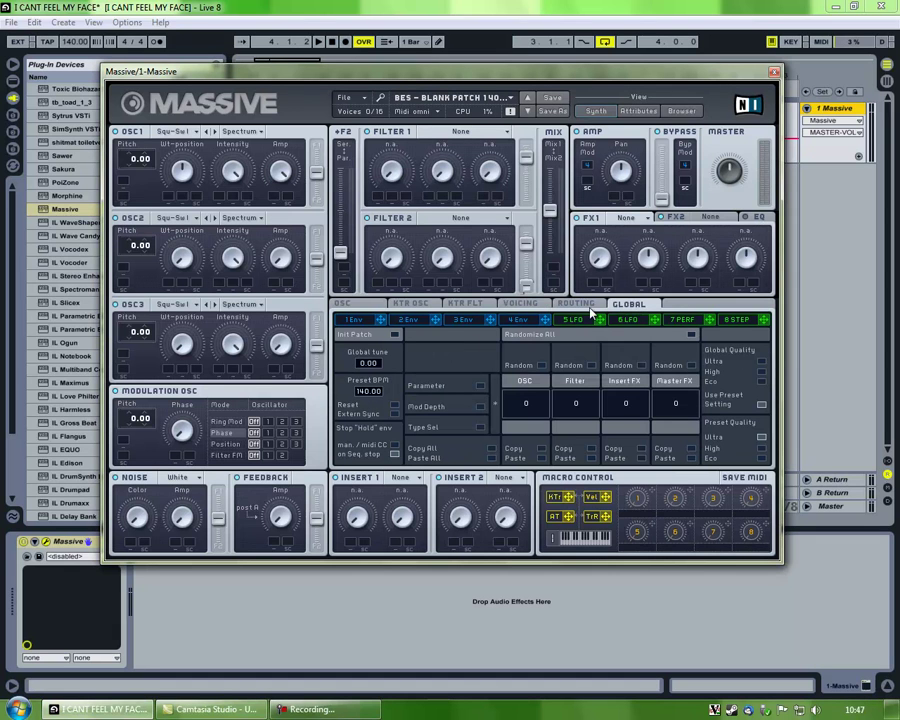
{"action": "left_click", "coordinate": [396, 337]}
{"action": "left_click_drag", "start_coordinate": [366, 369], "coordinate": [368, 365]}
{"action": "left_click_drag", "start_coordinate": [601, 321], "coordinate": [379, 191]}
{"action": "left_click", "coordinate": [458, 131]}
{"action": "left_click", "coordinate": [429, 216]}
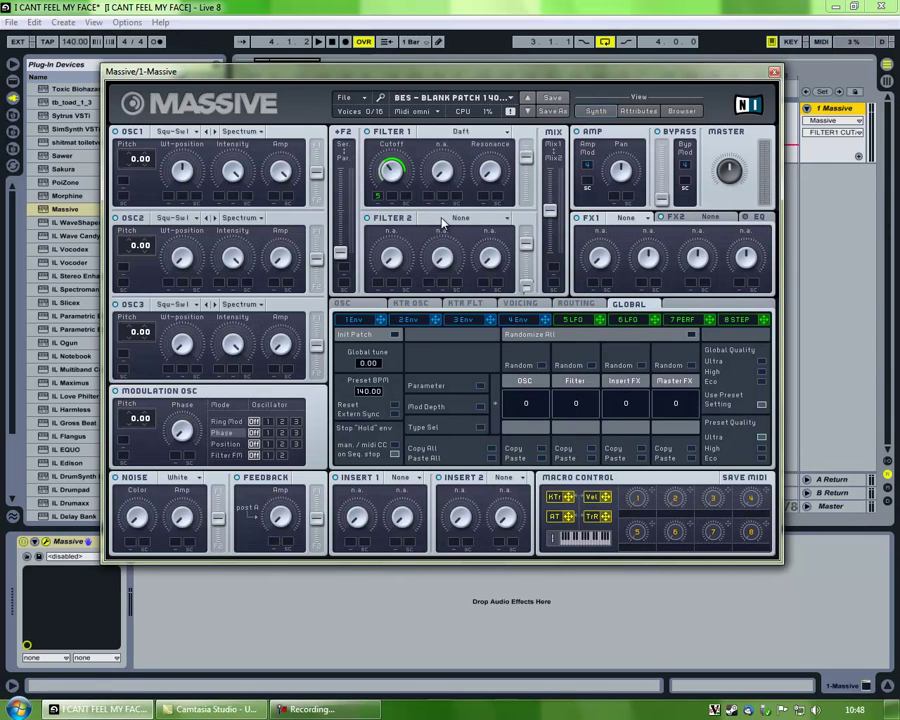
- Raise envelope 4's decay level to maximum and shorten its attack
{"action": "left_click", "coordinate": [510, 320]}
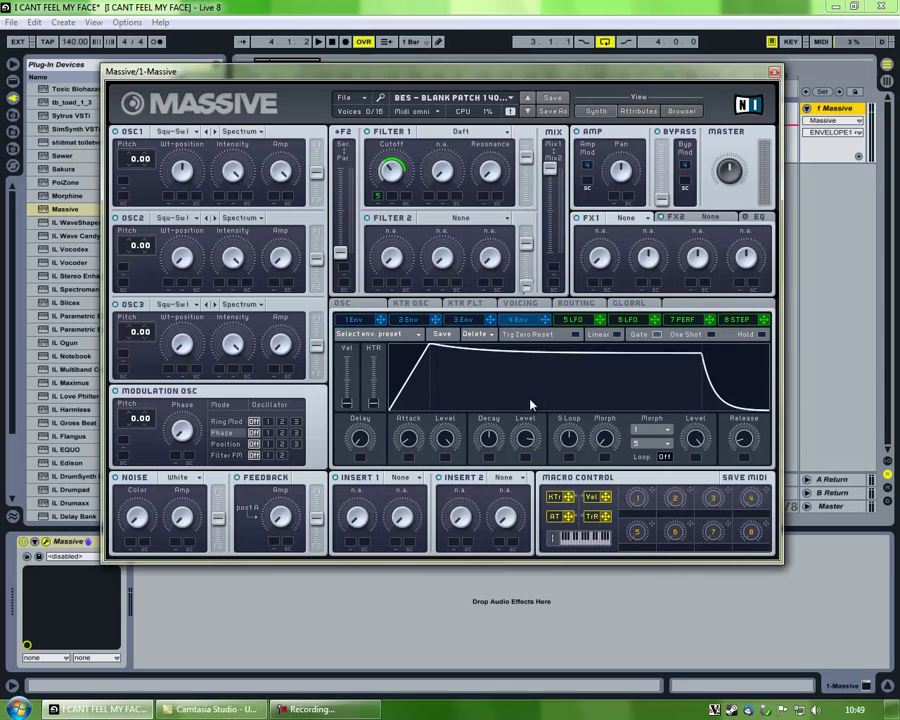
{"action": "left_click_drag", "start_coordinate": [530, 400], "coordinate": [530, 374]}
{"action": "left_click_drag", "start_coordinate": [403, 436], "coordinate": [420, 497]}
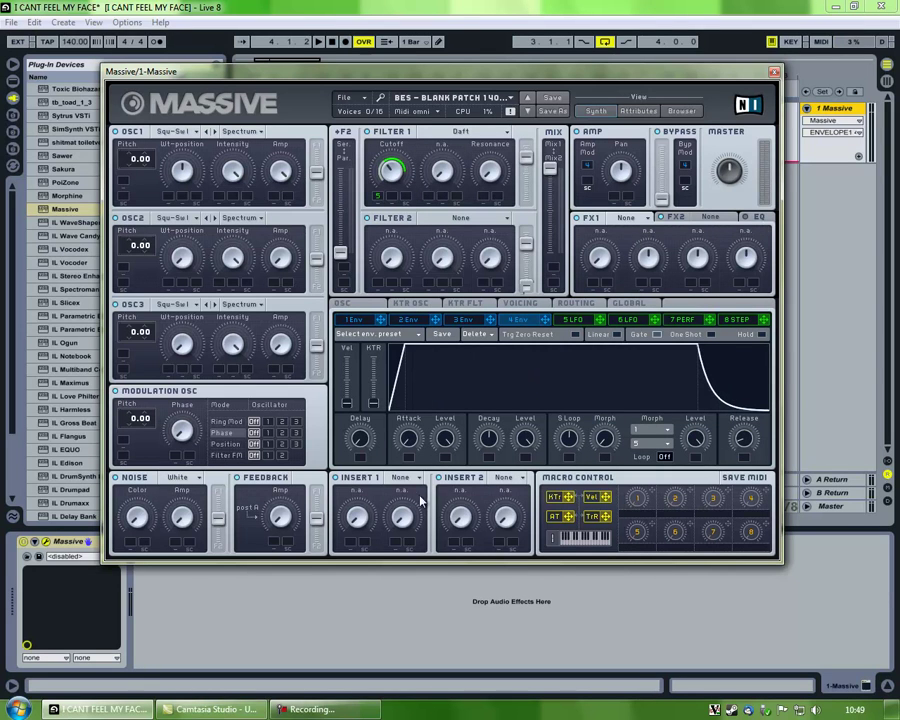
- Sync LFO 5 at a 1/8 ratio and adjust the Filter 1 cutoff
{"action": "left_click", "coordinate": [570, 319]}
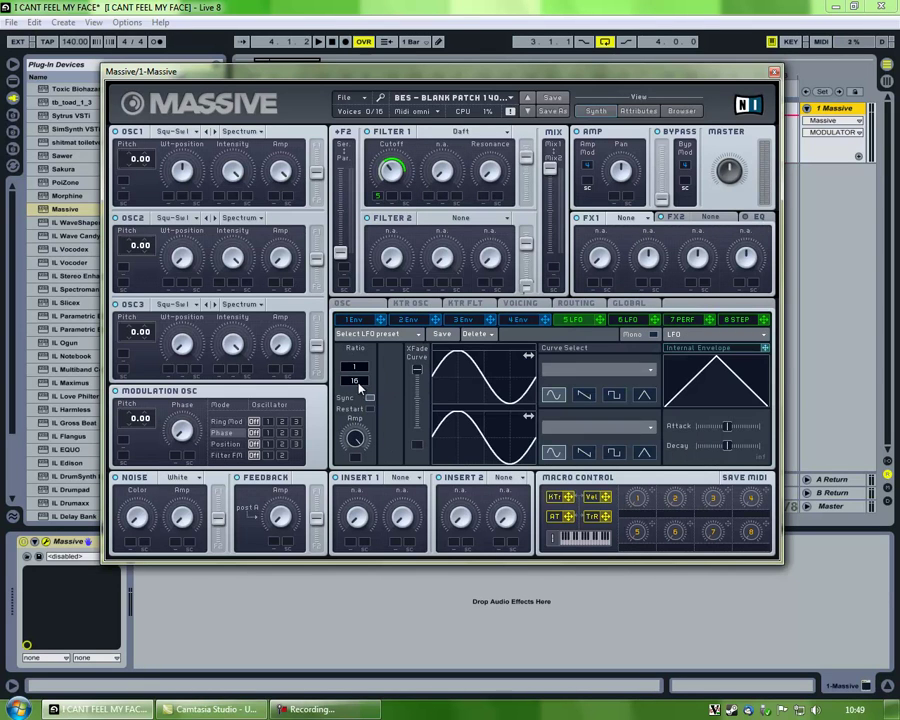
{"action": "left_click", "coordinate": [369, 398]}
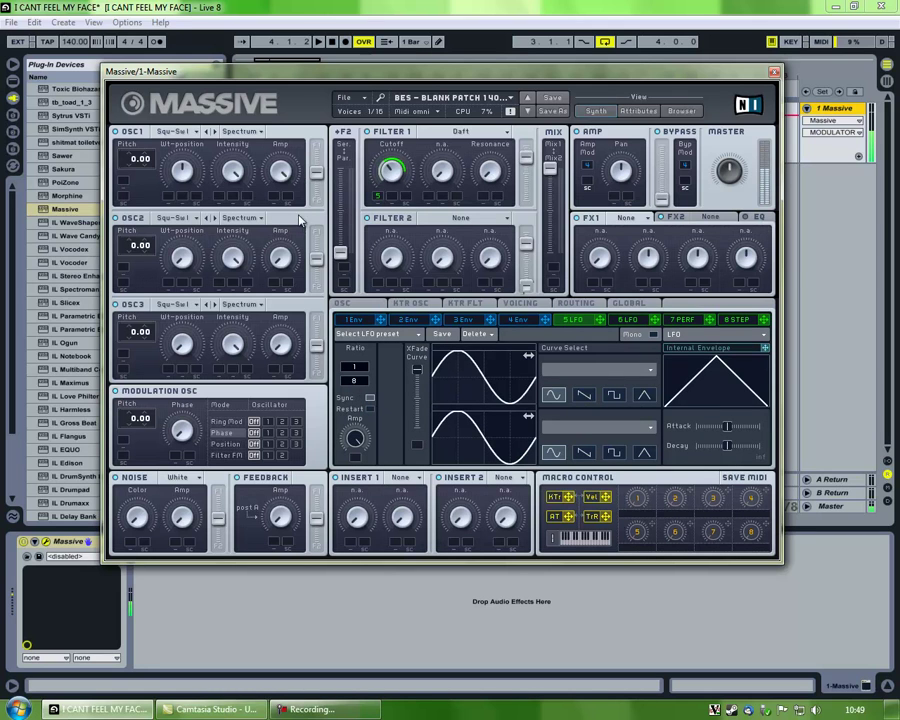
{"action": "left_click_drag", "start_coordinate": [392, 175], "coordinate": [394, 120]}
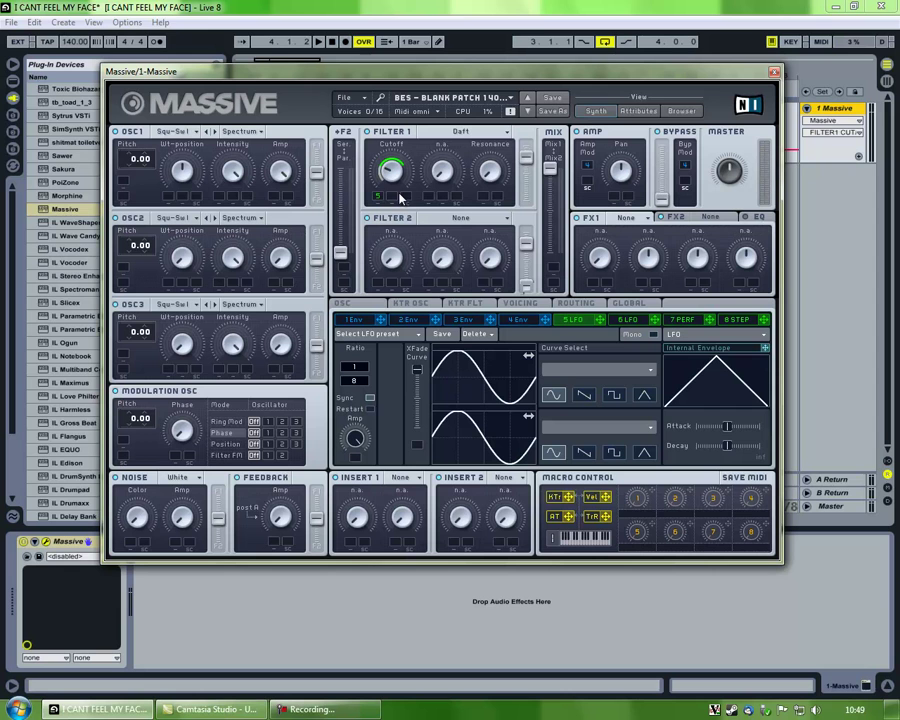
- Discard the sound edits by reloading the preset BES - Blank Patch 140bpm.ksd
{"action": "left_click", "coordinate": [344, 97]}
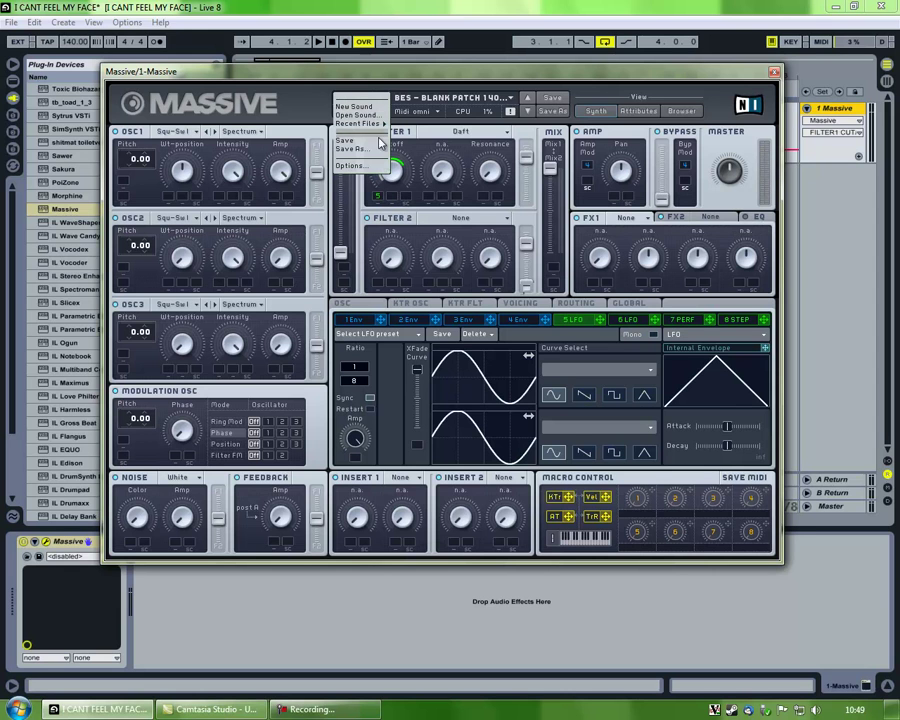
{"action": "left_click", "coordinate": [368, 116]}
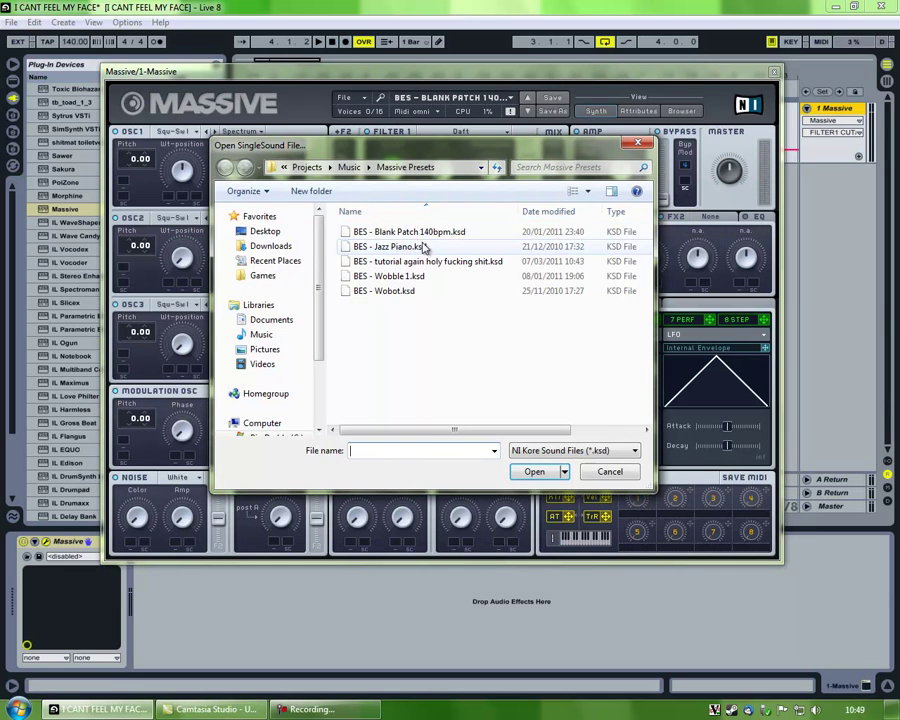
{"action": "double_click", "coordinate": [426, 236]}
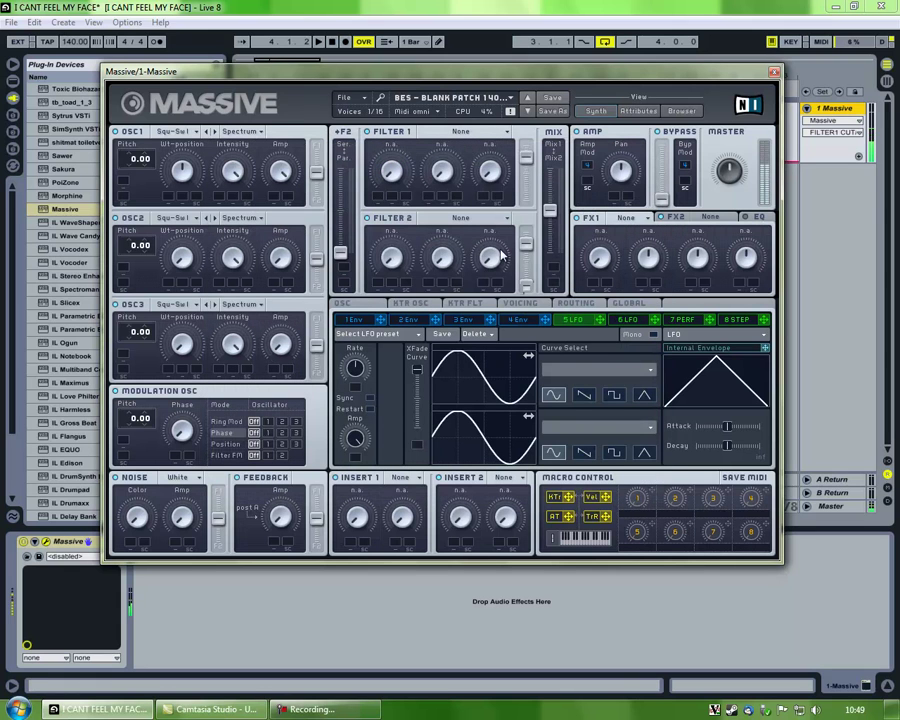
- Turn envelope 4's decay level up to maximum and shorten its attack, keeping the attack level at full
{"action": "left_click", "coordinate": [628, 303]}
{"action": "left_click", "coordinate": [366, 304]}
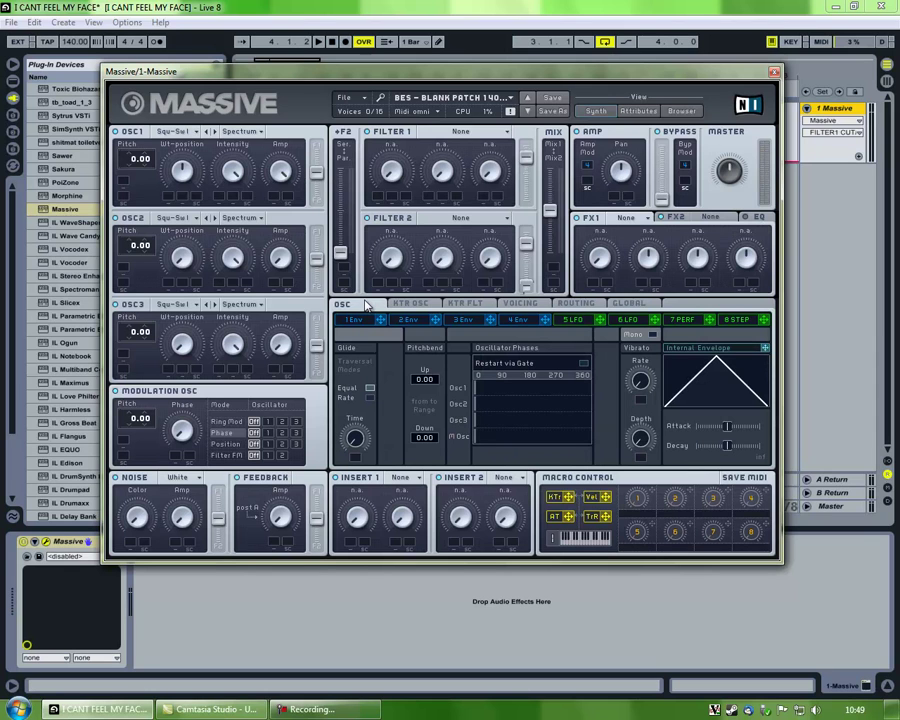
{"action": "left_click", "coordinate": [515, 319]}
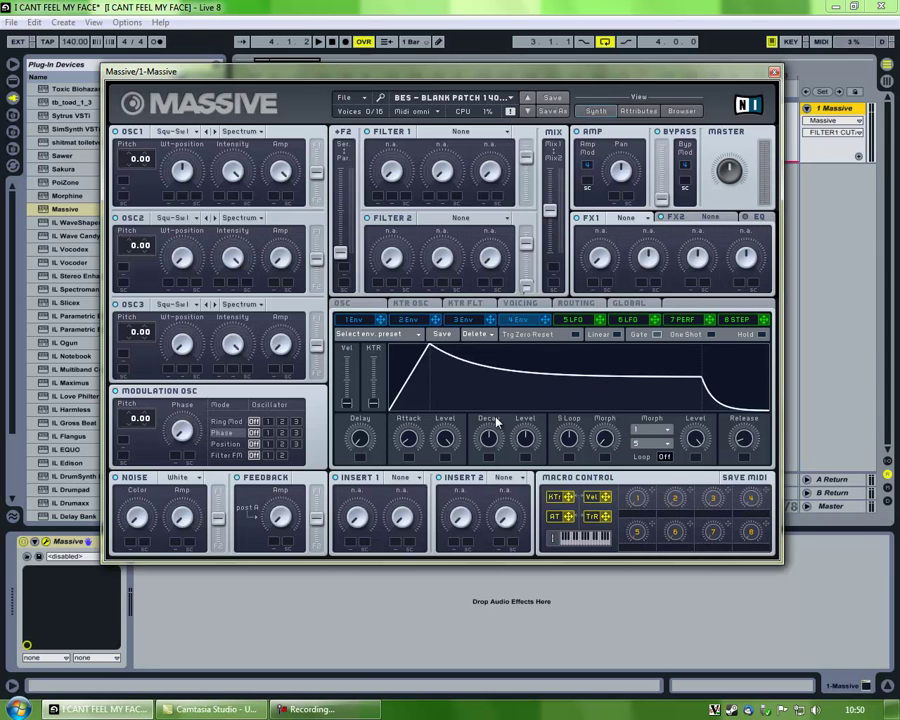
{"action": "left_click_drag", "start_coordinate": [517, 430], "coordinate": [527, 335]}
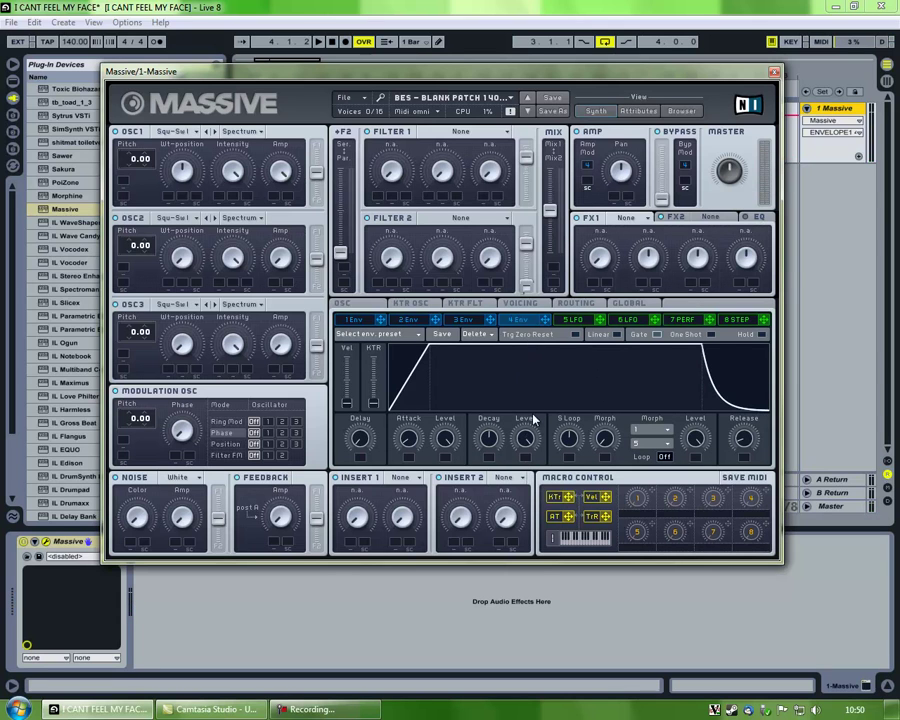
{"action": "left_click_drag", "start_coordinate": [410, 444], "coordinate": [434, 530]}
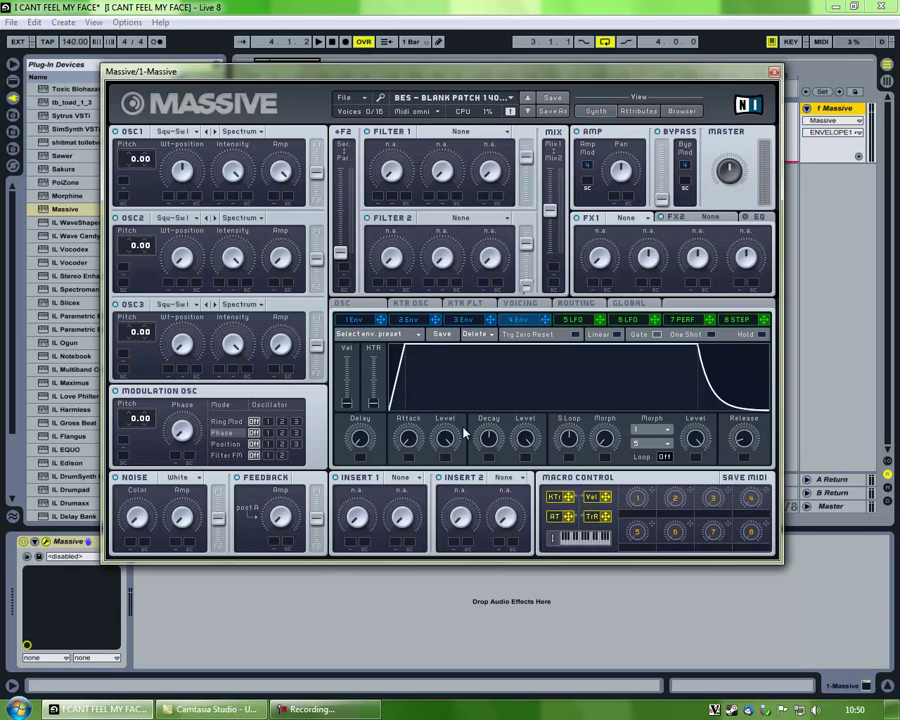
{"action": "left_click_drag", "start_coordinate": [446, 441], "coordinate": [466, 478]}
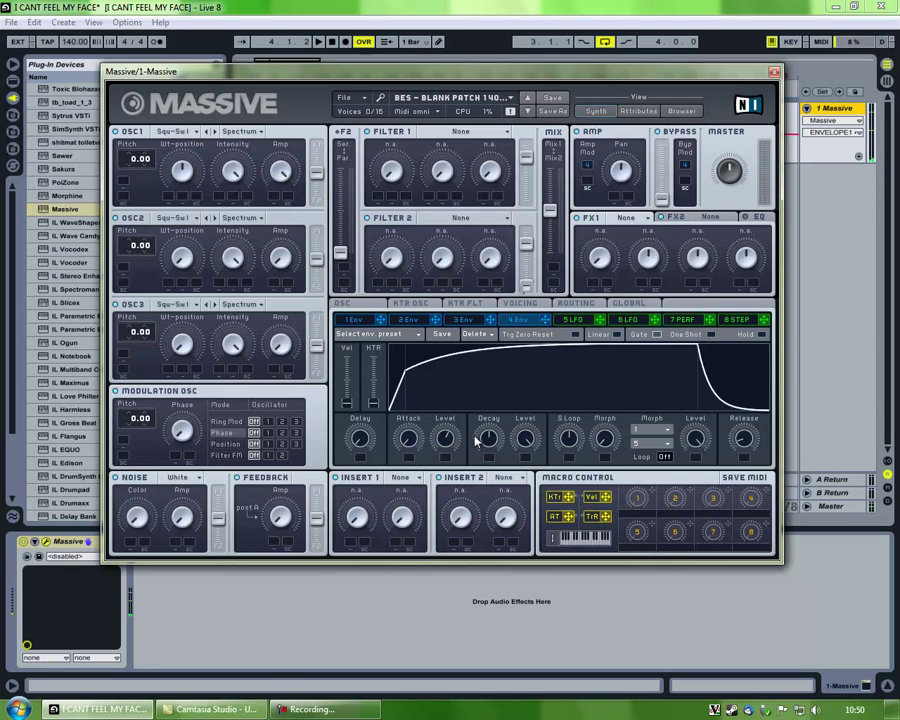
{"action": "left_click_drag", "start_coordinate": [450, 438], "coordinate": [448, 368]}
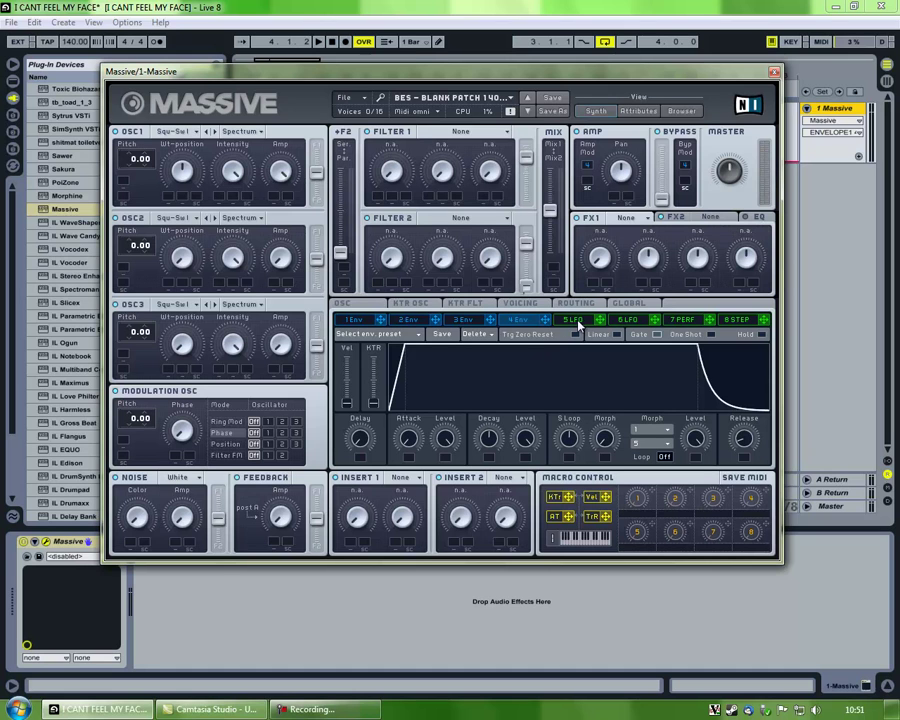
- Try the Sin-Square wavetable on OSC1 and sweep its wavetable position
{"action": "left_click", "coordinate": [350, 320]}
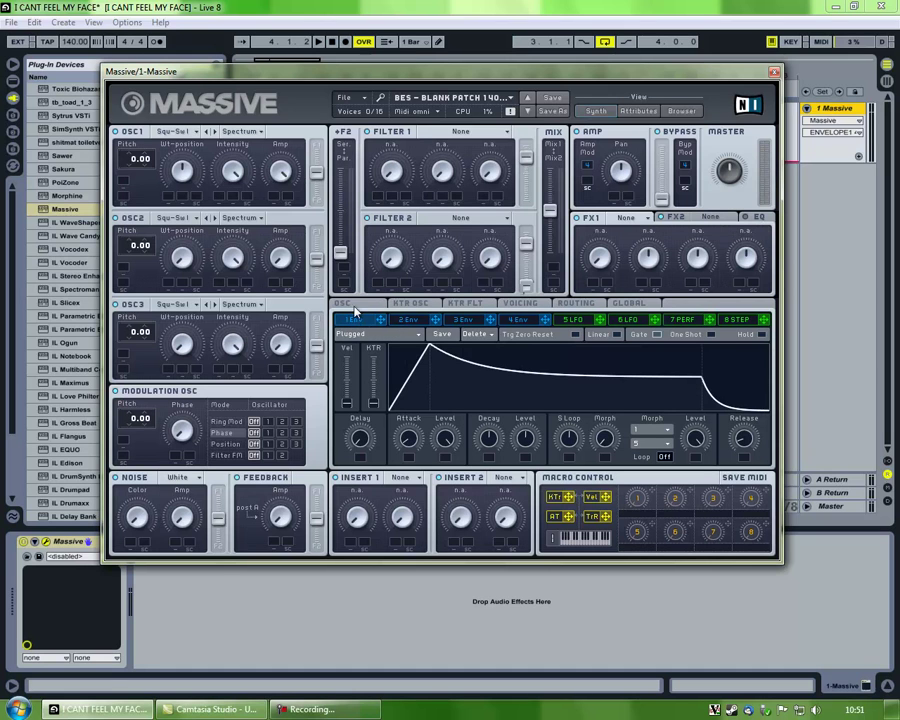
{"action": "left_click", "coordinate": [180, 134]}
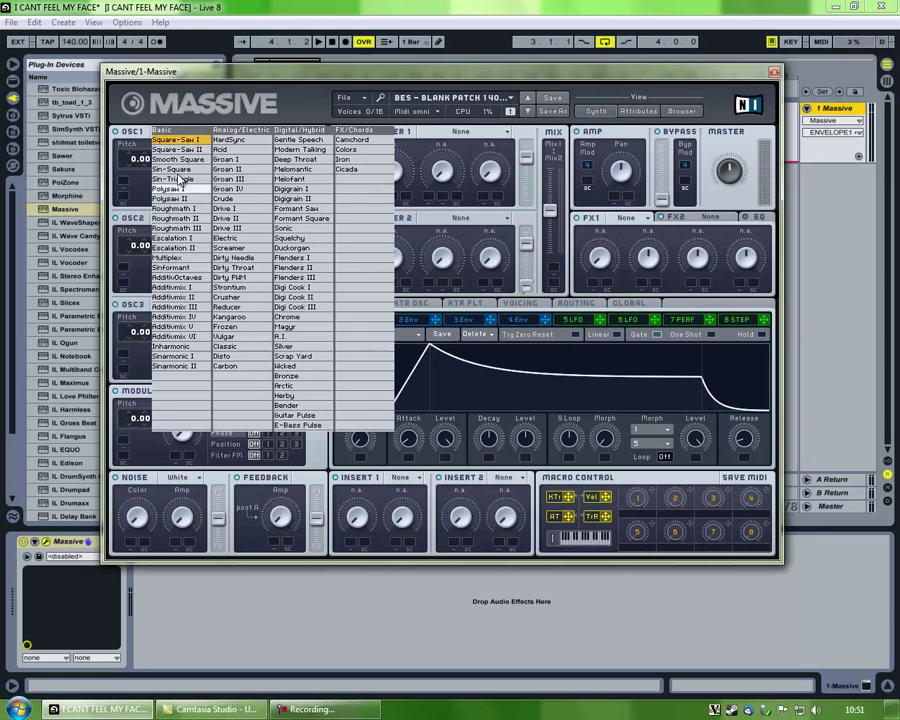
{"action": "left_click", "coordinate": [184, 172]}
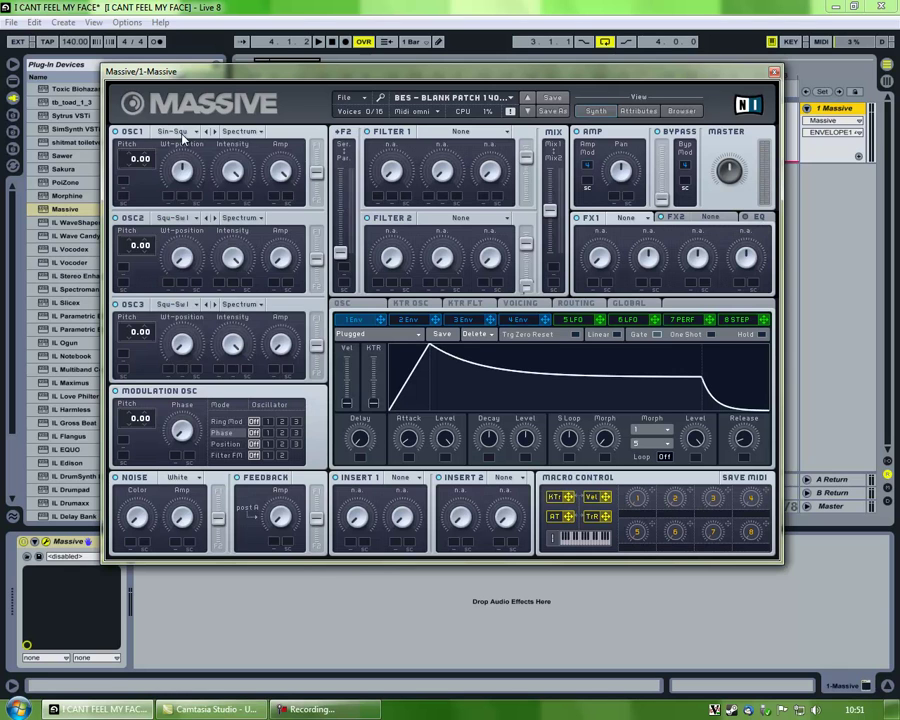
{"action": "left_click", "coordinate": [172, 131]}
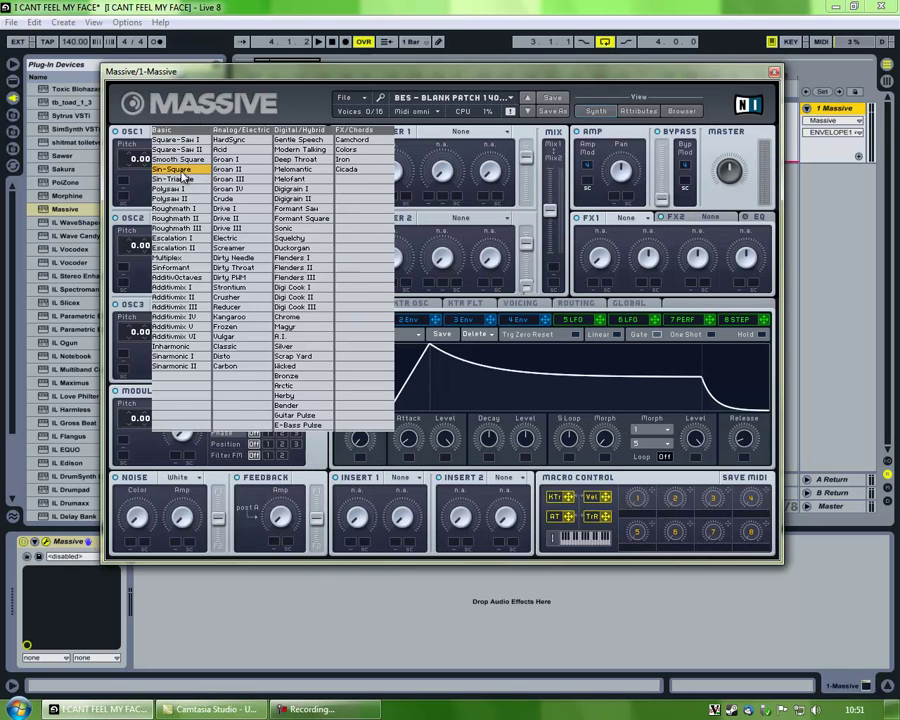
{"action": "left_click", "coordinate": [166, 170]}
{"action": "left_click_drag", "start_coordinate": [183, 160], "coordinate": [183, 184]}
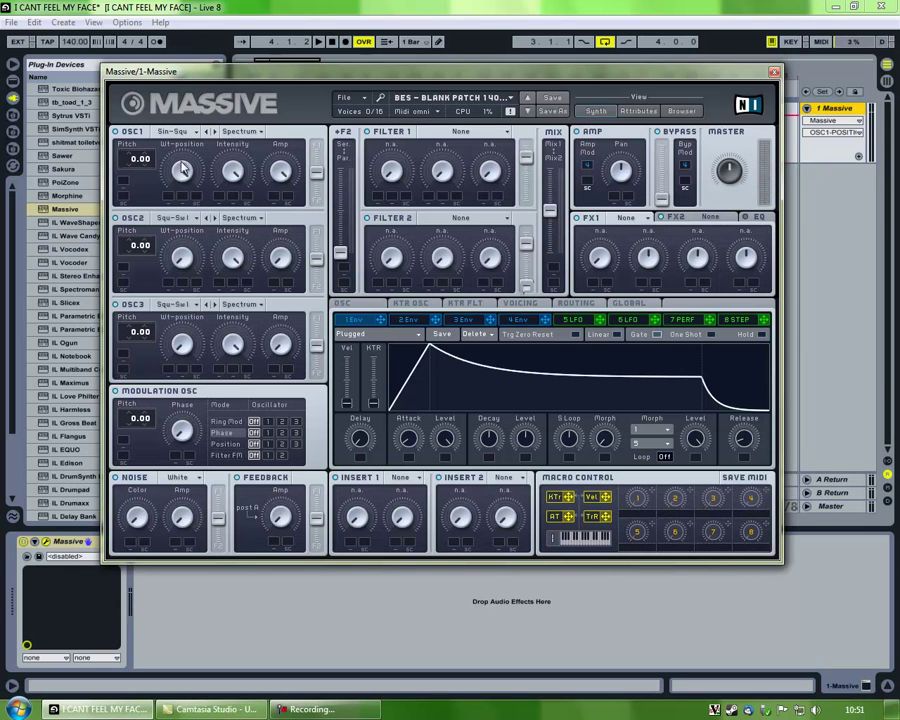
- Set OSC1 to the Scrap Yard wavetable and modulate its wavetable position with envelope 1 over the full range
{"action": "left_click", "coordinate": [174, 131]}
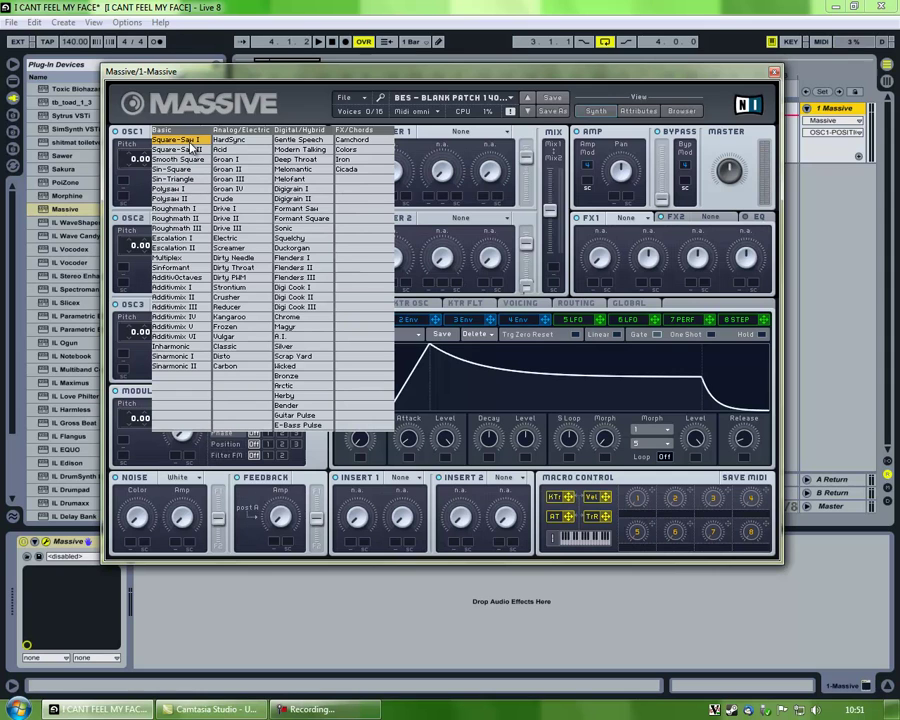
{"action": "left_click", "coordinate": [321, 366]}
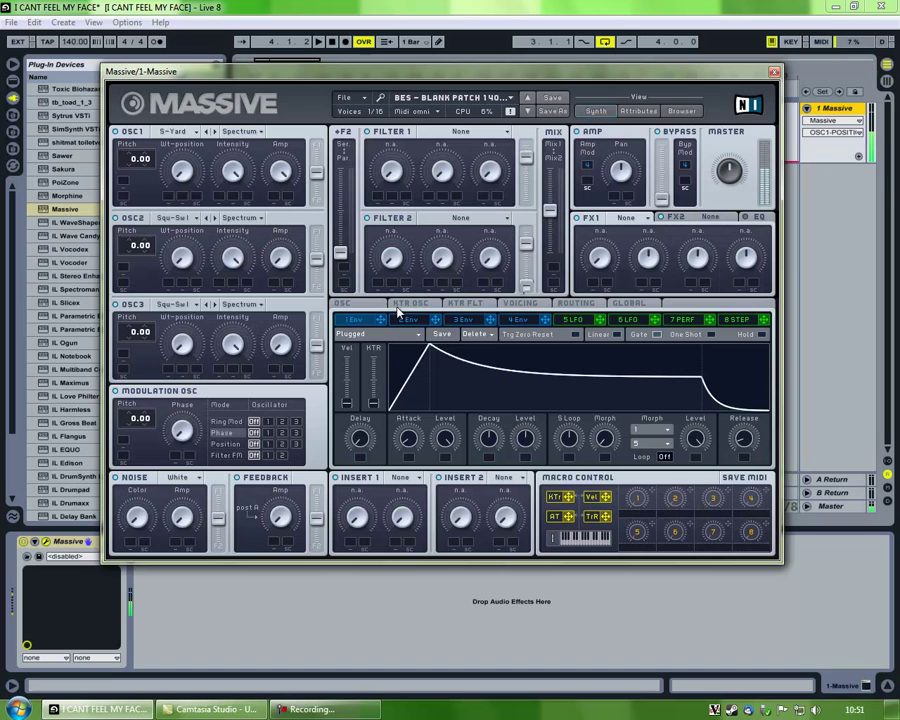
{"action": "left_click_drag", "start_coordinate": [381, 320], "coordinate": [448, 151]}
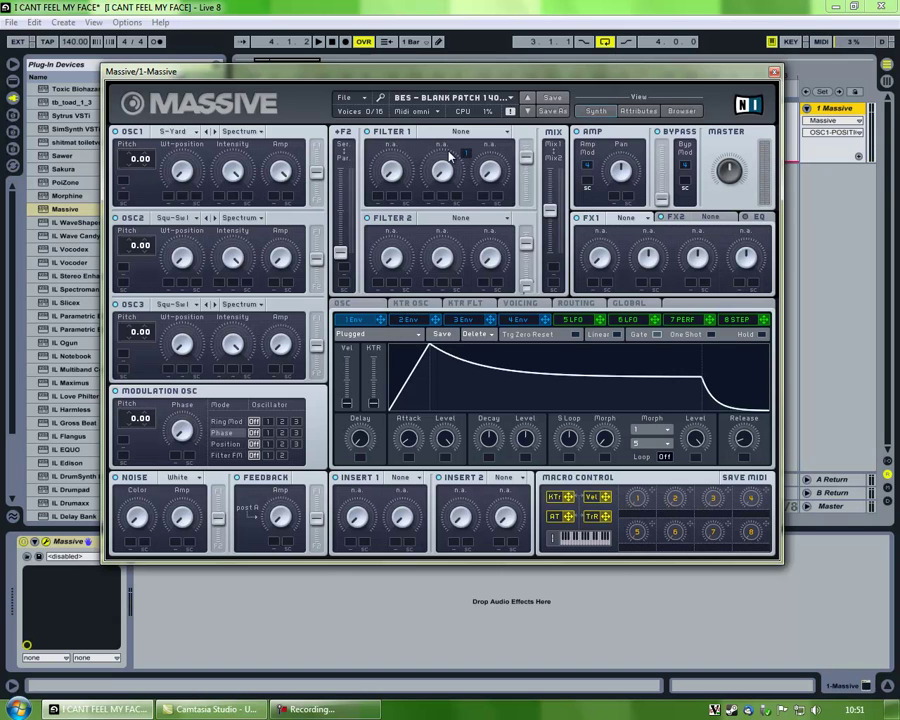
{"action": "left_click_drag", "start_coordinate": [168, 198], "coordinate": [173, 2]}
- Set OSC1's pitch to -12.00
{"action": "left_click_drag", "start_coordinate": [135, 165], "coordinate": [135, 172]}
{"action": "left_click_drag", "start_coordinate": [129, 158], "coordinate": [143, 220]}
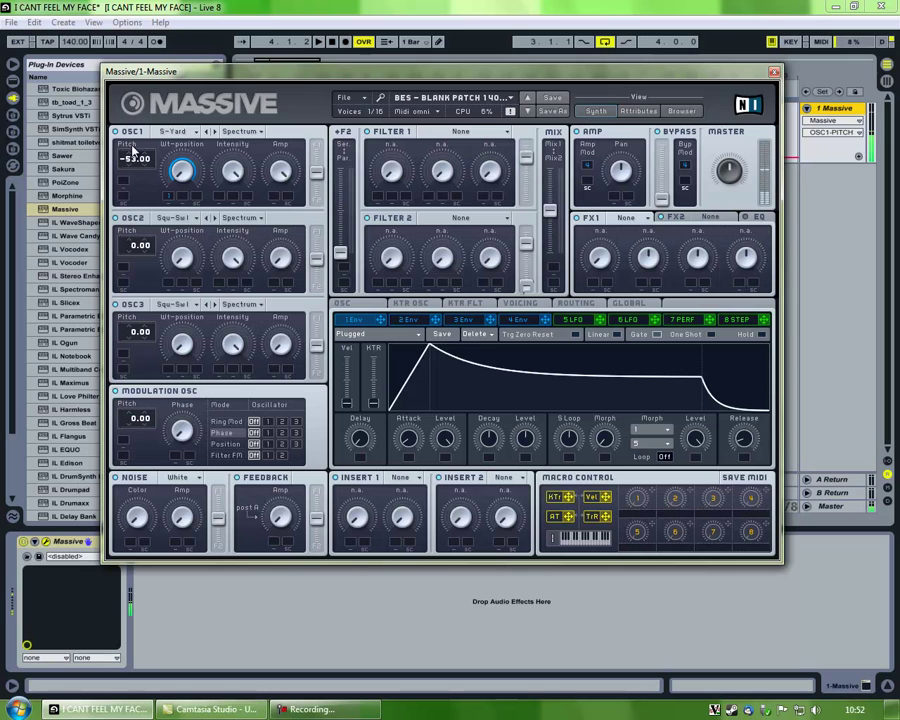
{"action": "left_click_drag", "start_coordinate": [129, 163], "coordinate": [153, 110]}
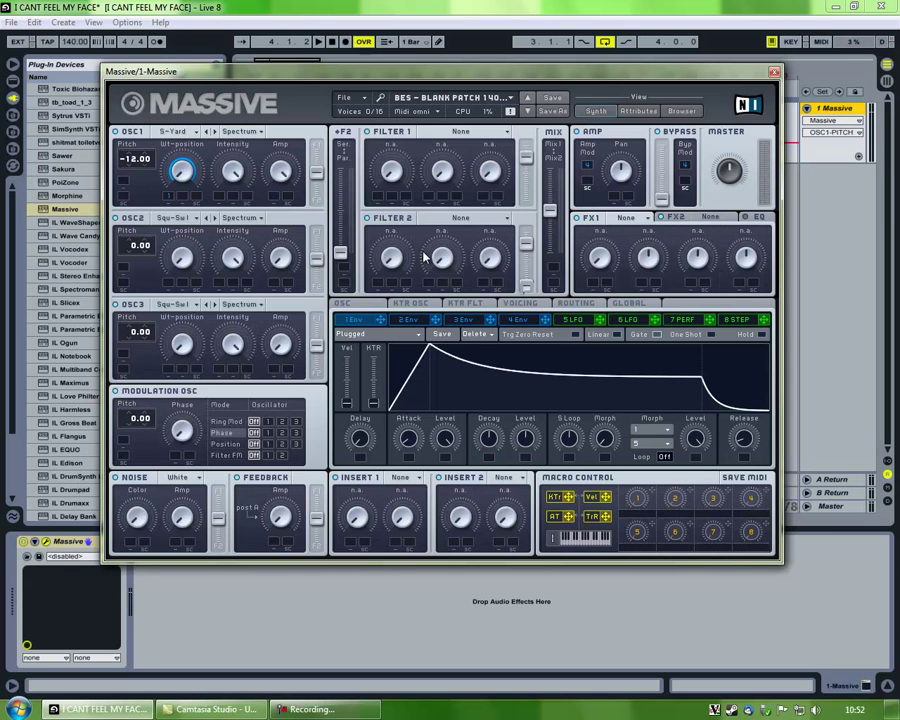
- Audition the Stuttering preset on envelope 1, and load the Plugged preset instead
{"action": "left_click", "coordinate": [372, 339]}
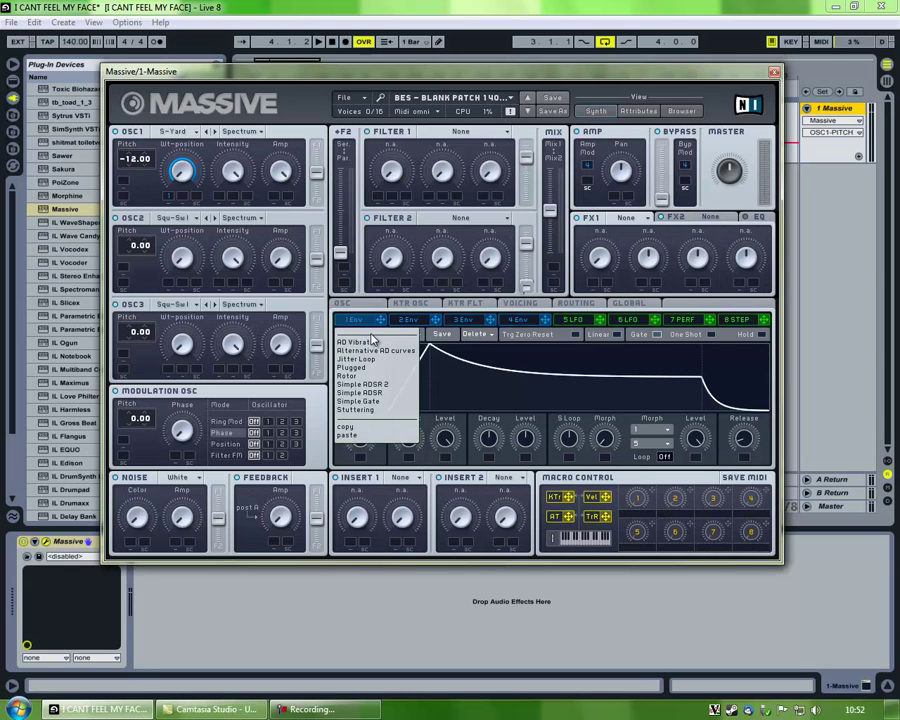
{"action": "left_click", "coordinate": [355, 409]}
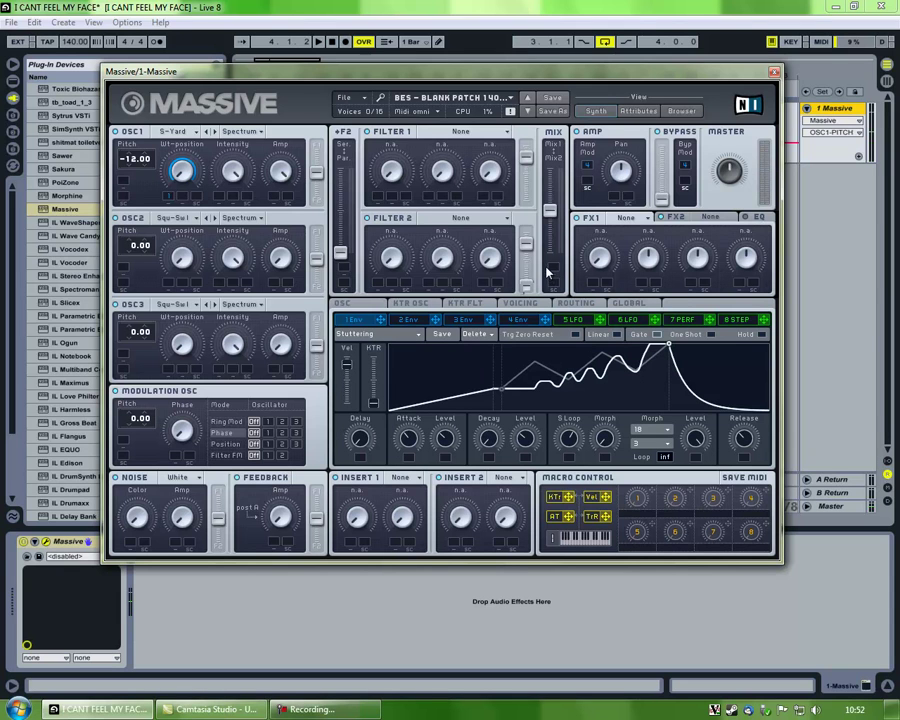
{"action": "left_click", "coordinate": [408, 338]}
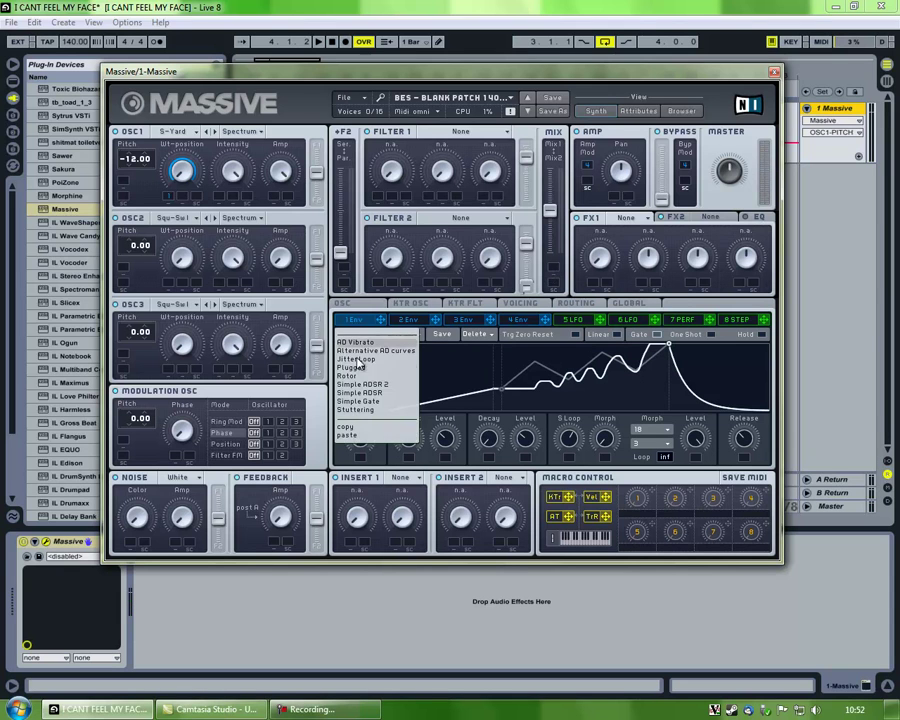
{"action": "left_click", "coordinate": [370, 366]}
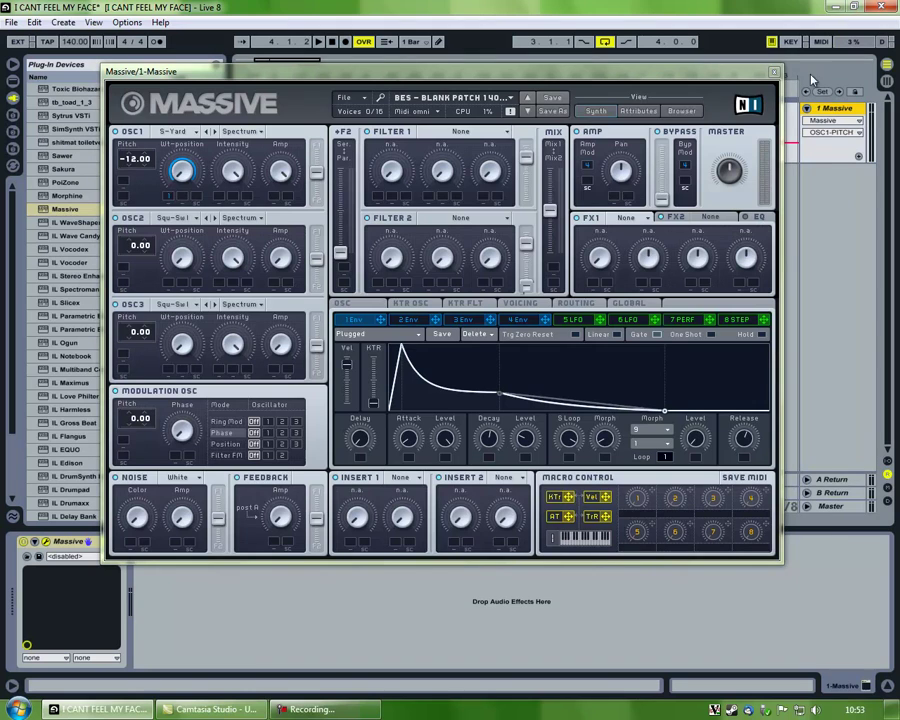
- Place loop2.mp3 from the Music folder on a new audio track at bar 3 and start playback
{"action": "left_click_drag", "start_coordinate": [760, 72], "coordinate": [862, 296]}
{"action": "left_click", "coordinate": [12, 115]}
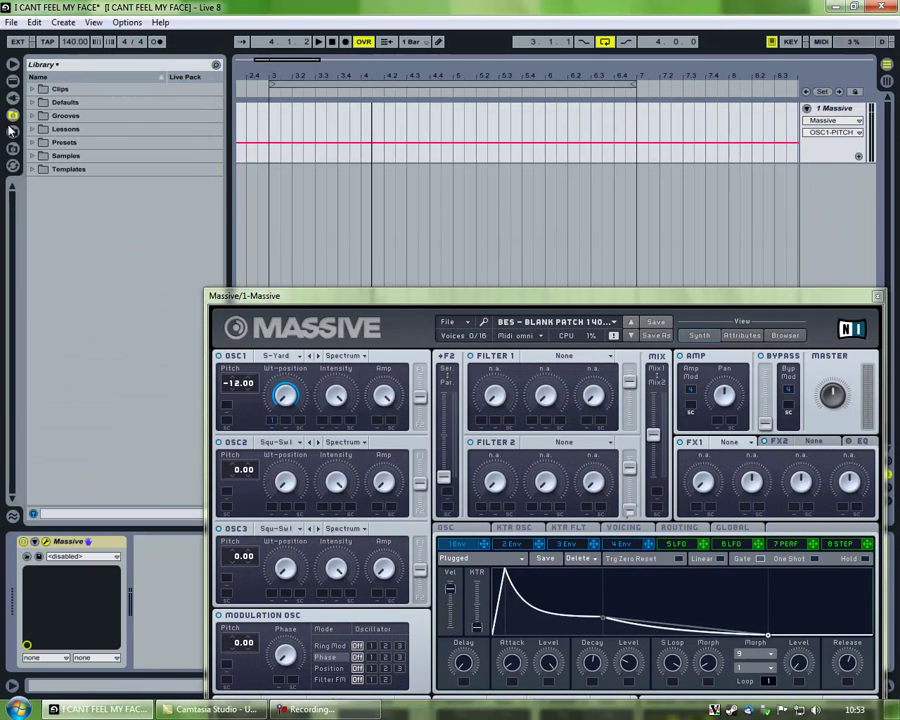
{"action": "left_click", "coordinate": [11, 132]}
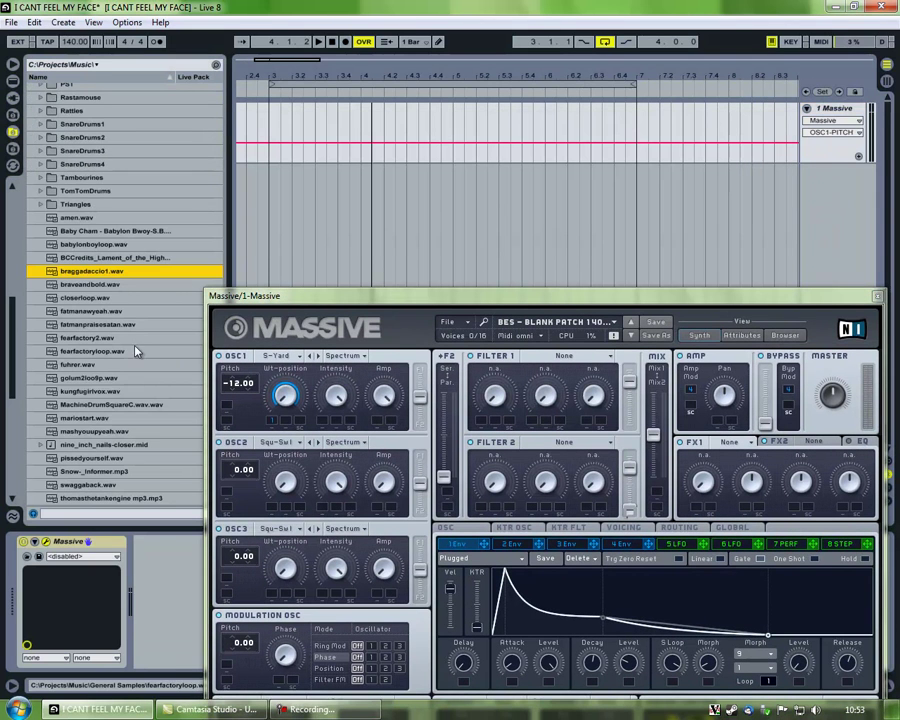
{"action": "left_click", "coordinate": [13, 148]}
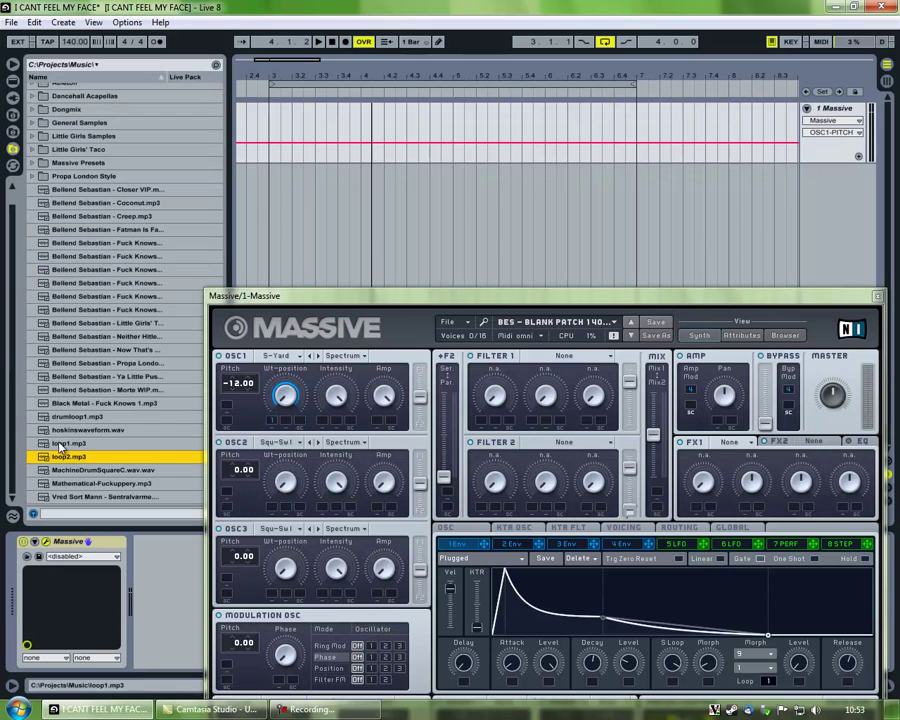
{"action": "left_click_drag", "start_coordinate": [53, 454], "coordinate": [276, 178]}
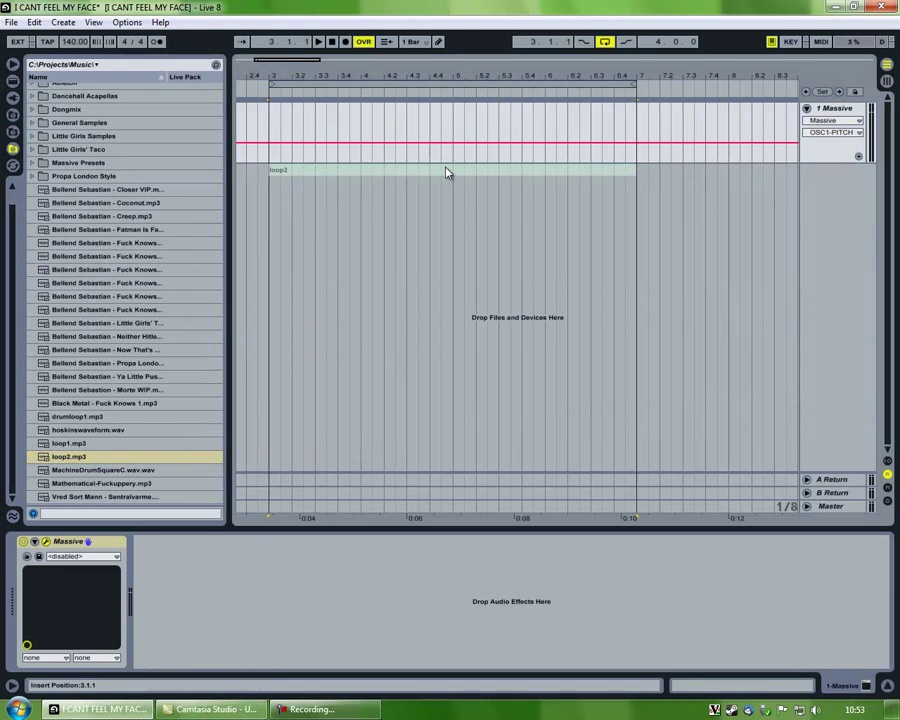
{"action": "key", "text": "space"}
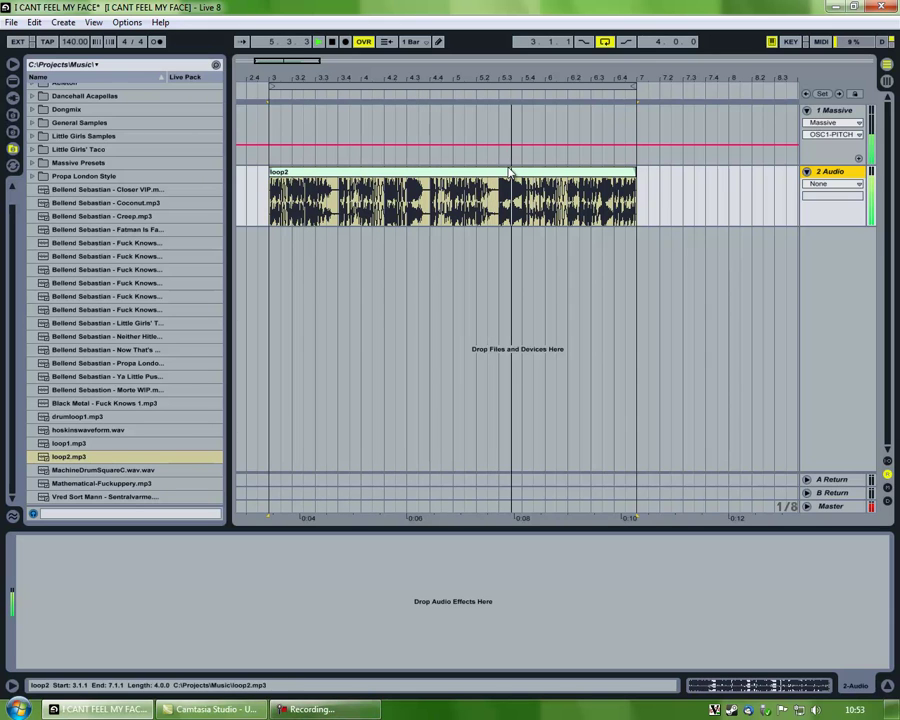
- Replay loop2 from bar 3, stop playback, and select the Massive track to bring back its synth window
{"action": "key", "text": "space"}
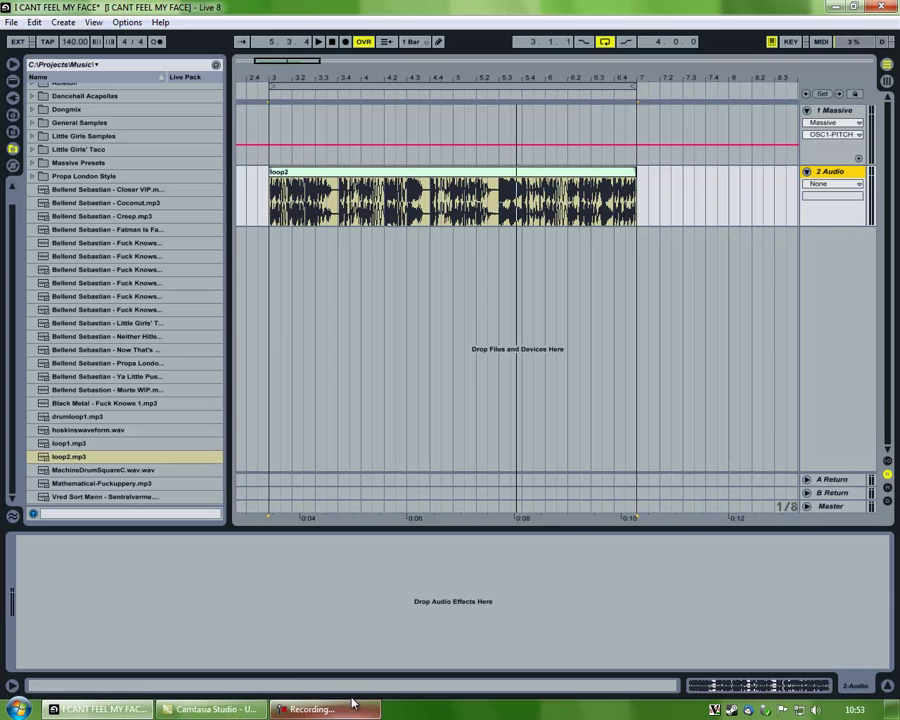
{"action": "key", "text": "space"}
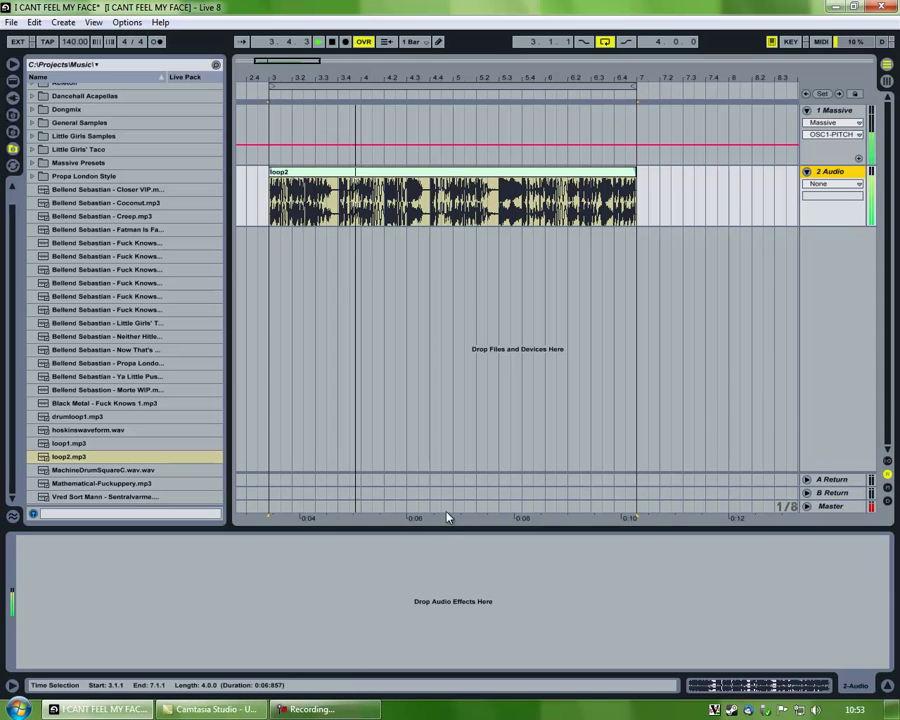
{"action": "left_click", "coordinate": [321, 709]}
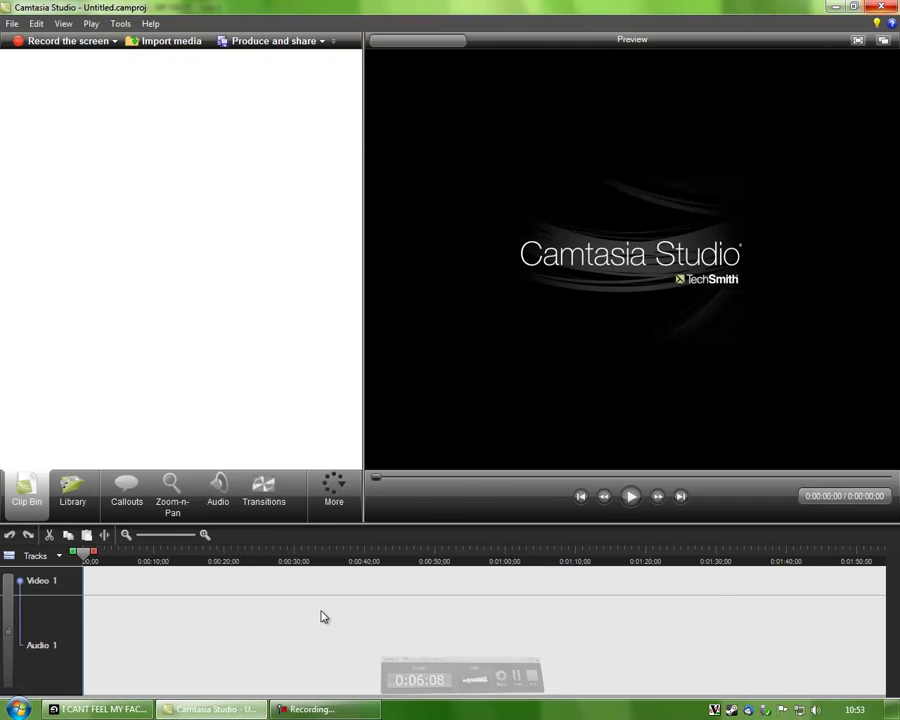
{"action": "key", "text": "alt+Tab"}
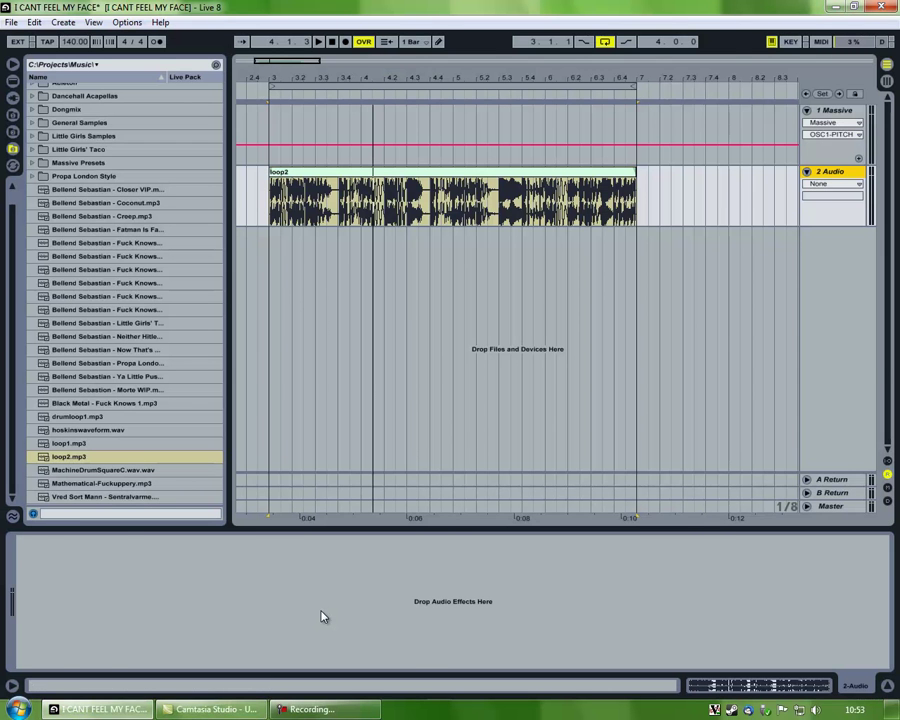
{"action": "key", "text": "Up"}
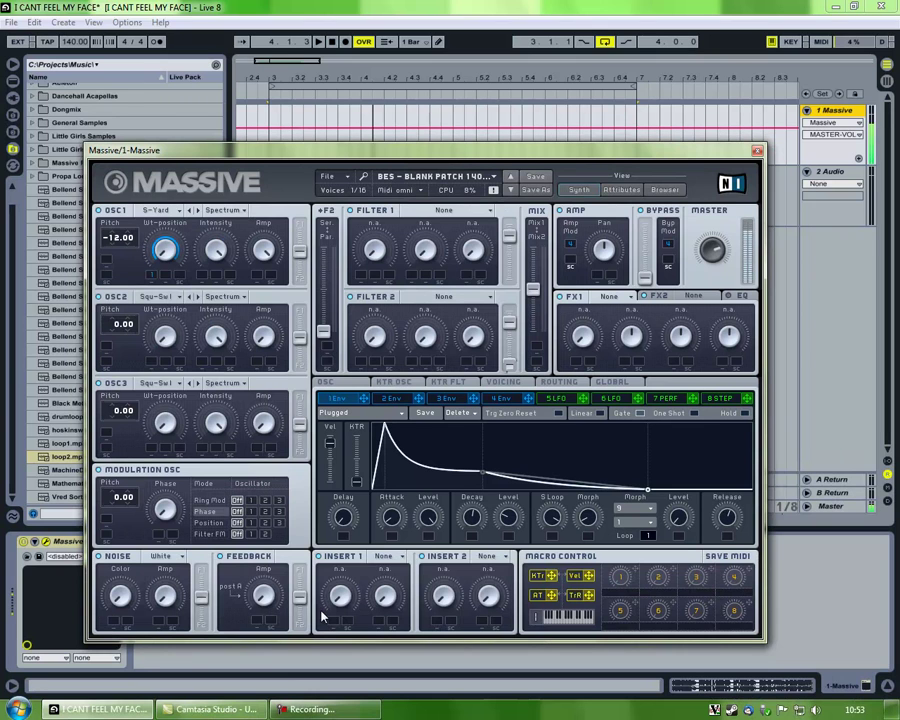
{"action": "key", "text": "space"}
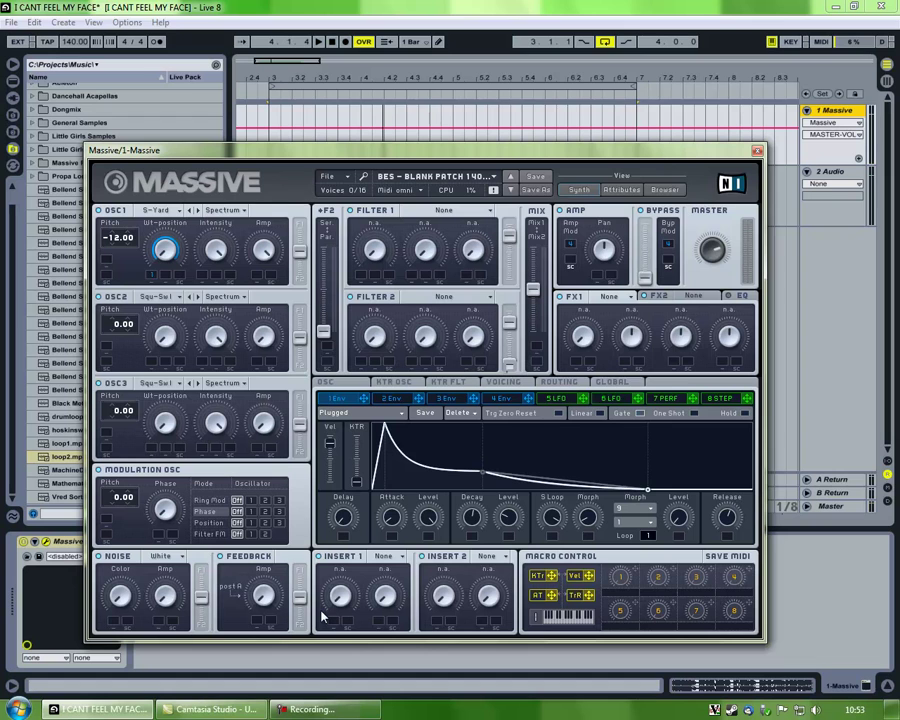
- Look through the master section's FX1, FX2 and EQ pages, and load the Dimension Expander effect into FX1
{"action": "left_click", "coordinate": [610, 296]}
{"action": "key", "text": "Escape"}
{"action": "left_click", "coordinate": [660, 296]}
{"action": "left_click", "coordinate": [741, 296]}
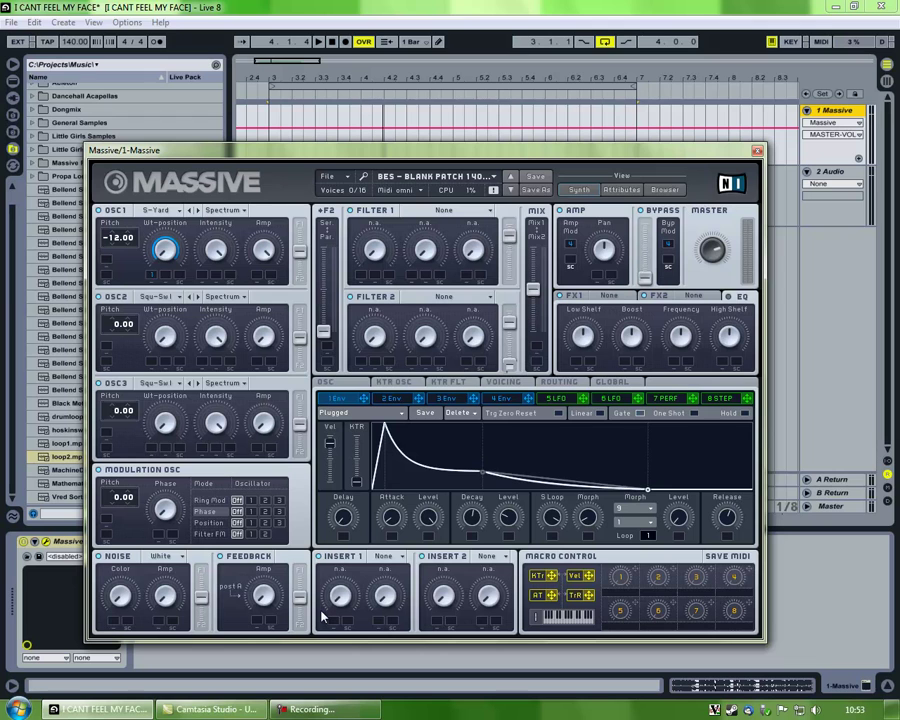
{"action": "left_click", "coordinate": [660, 296]}
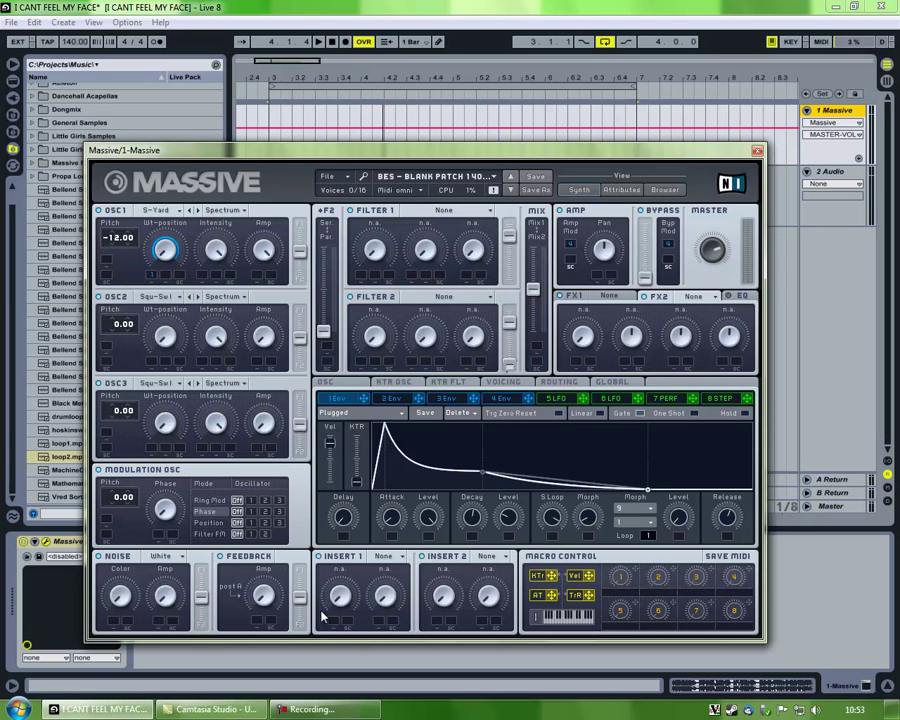
{"action": "left_click", "coordinate": [582, 296]}
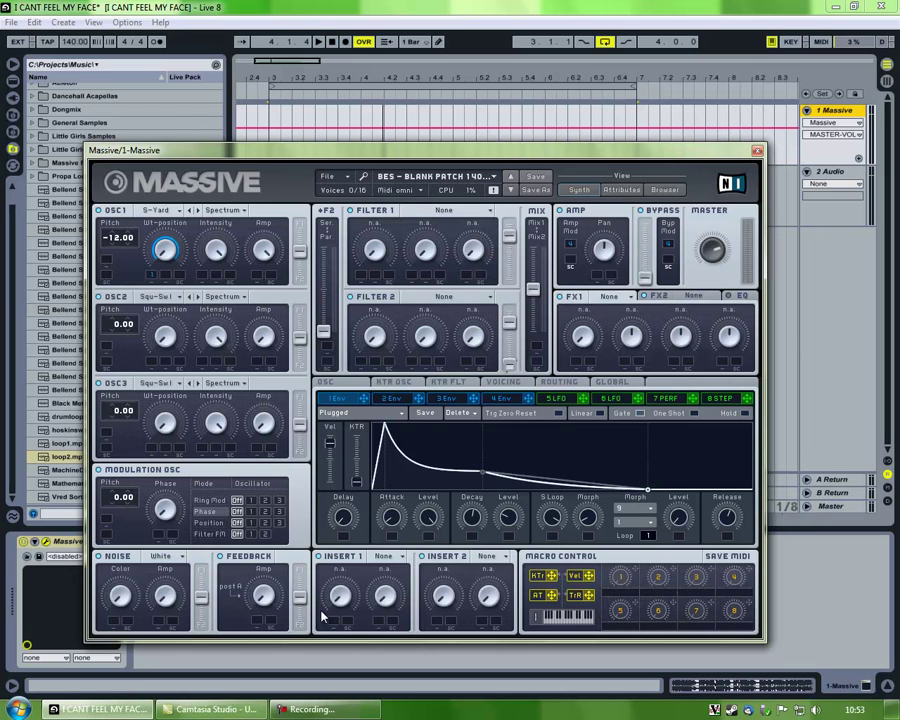
{"action": "left_click", "coordinate": [616, 296]}
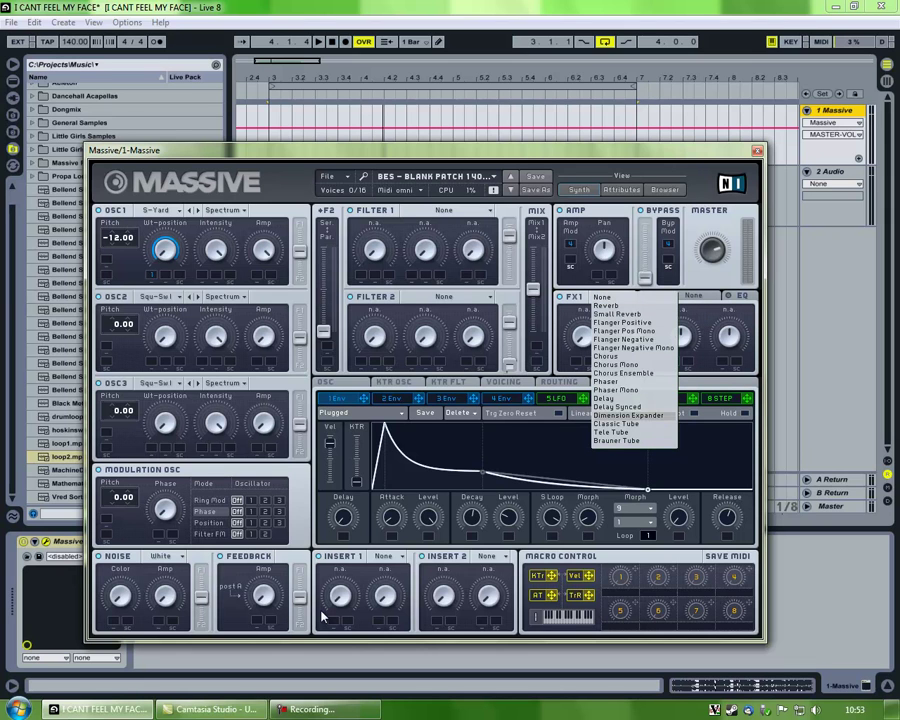
{"action": "left_click", "coordinate": [628, 415]}
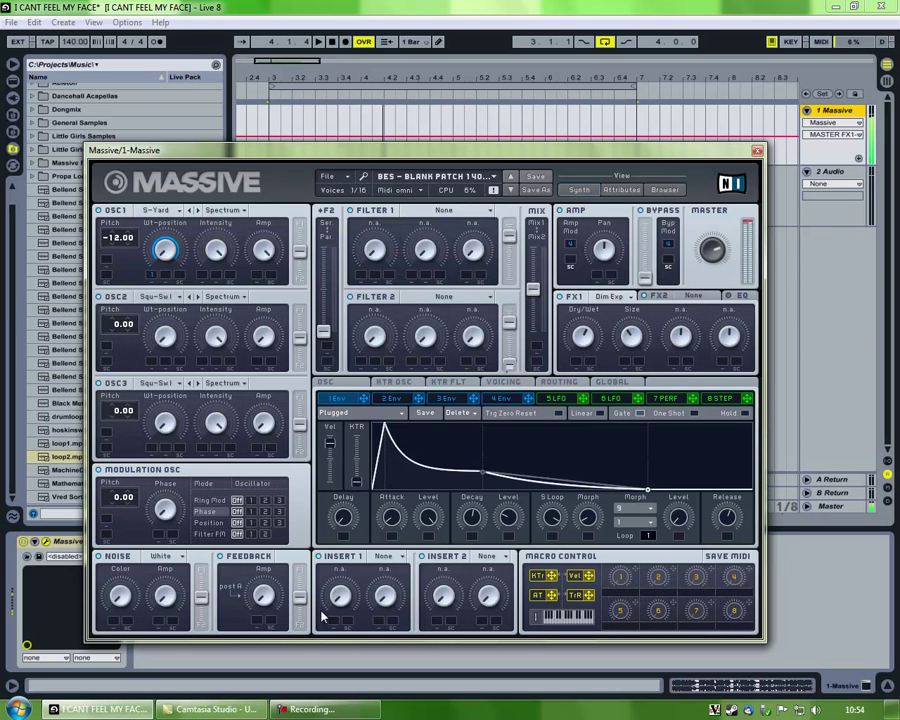
{"action": "left_click", "coordinate": [322, 616]}
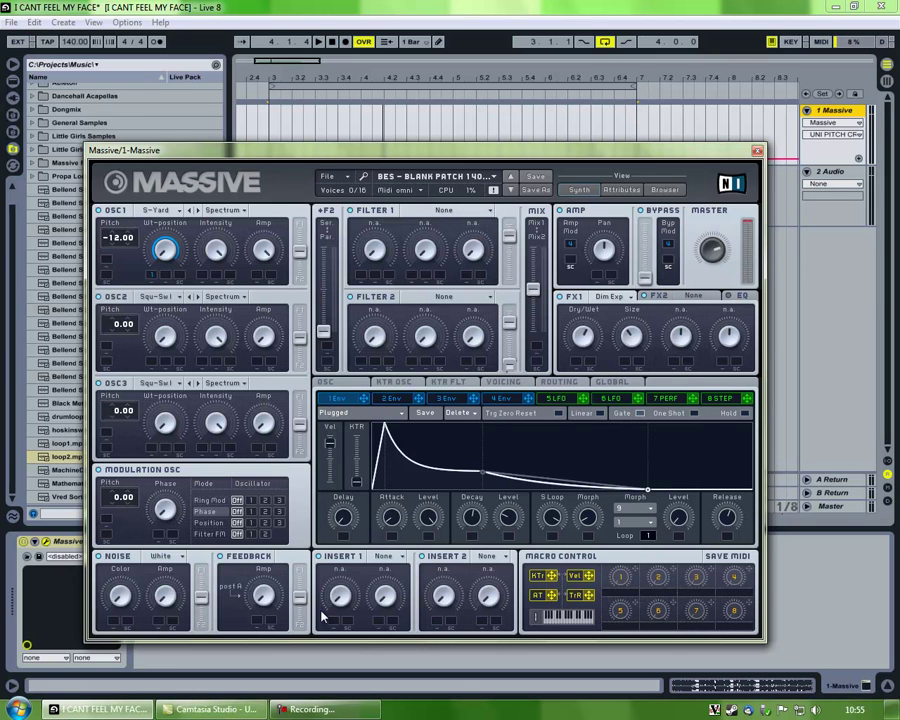
- Load the Stuttering preset on envelope 1 and assign the envelope to OSC1's pitch with an amount of -12.00
{"action": "left_click", "coordinate": [360, 413]}
{"action": "left_click", "coordinate": [350, 486]}
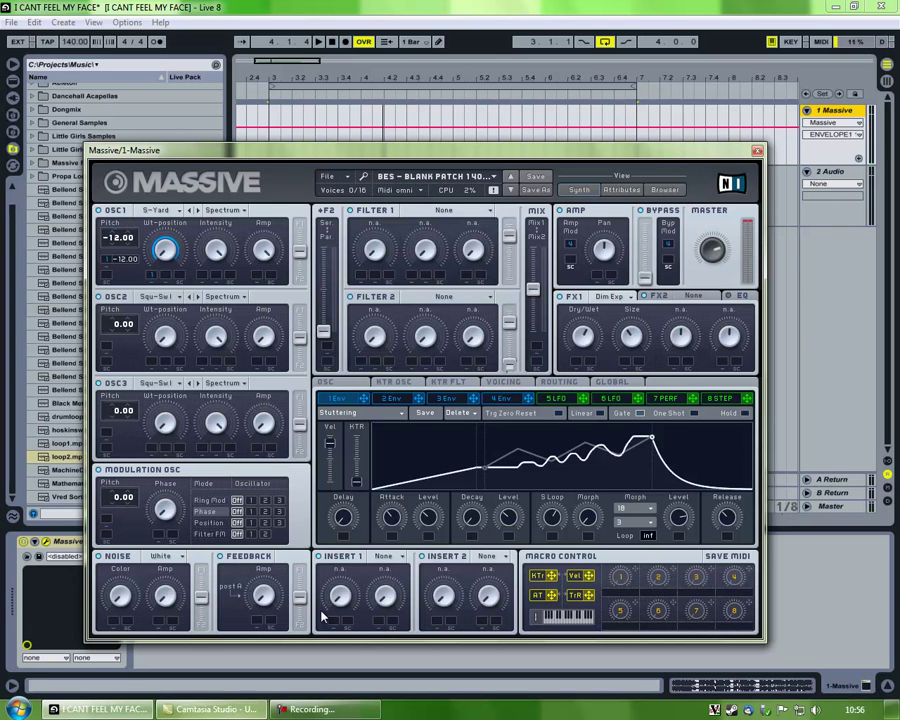
{"action": "key", "text": "F10"}
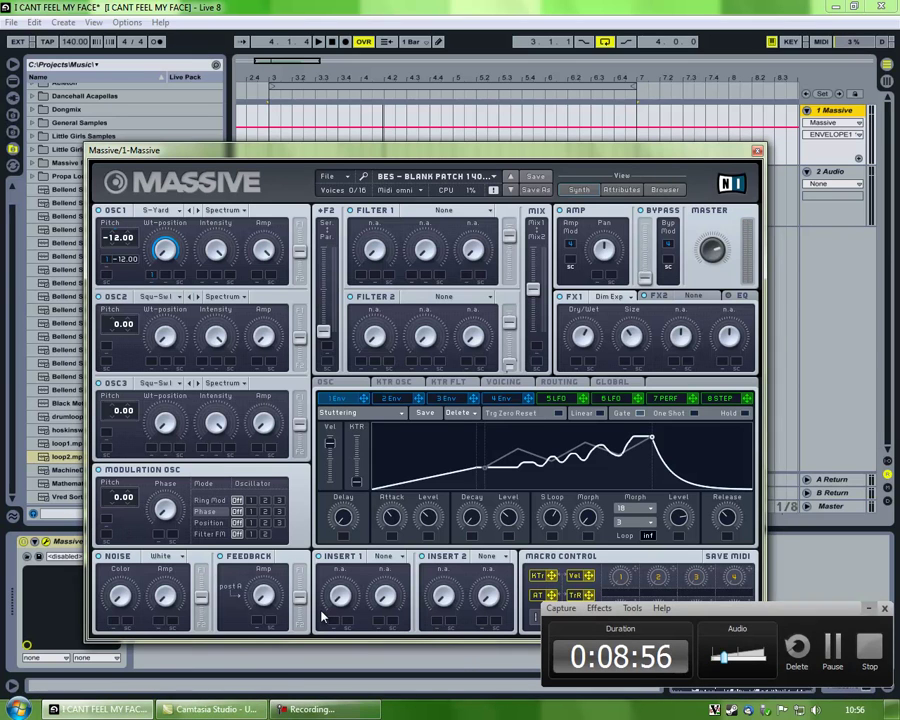
{"action": "key", "text": "F10"}
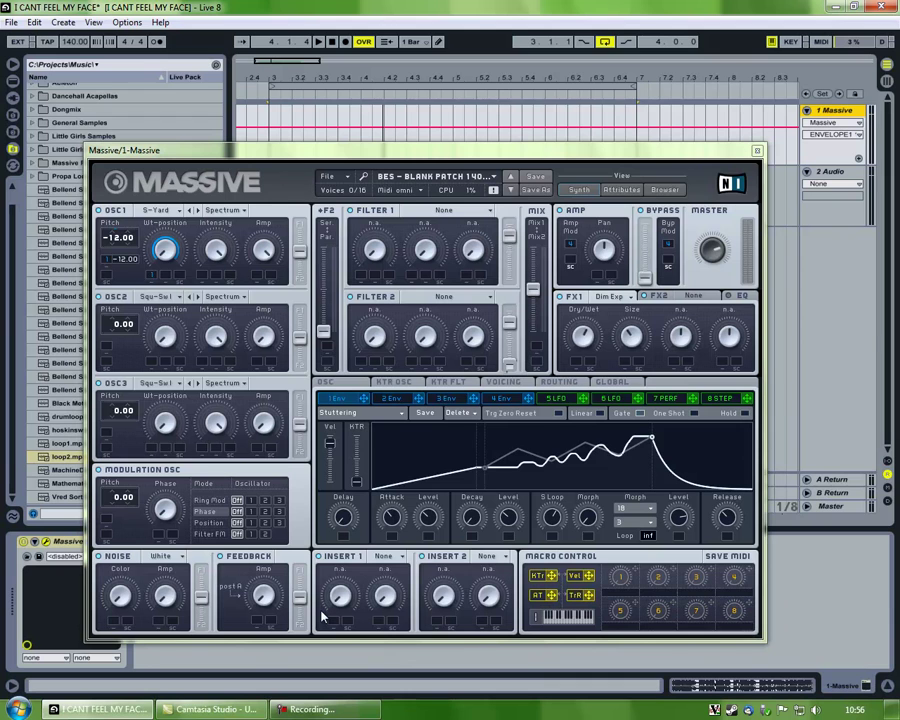